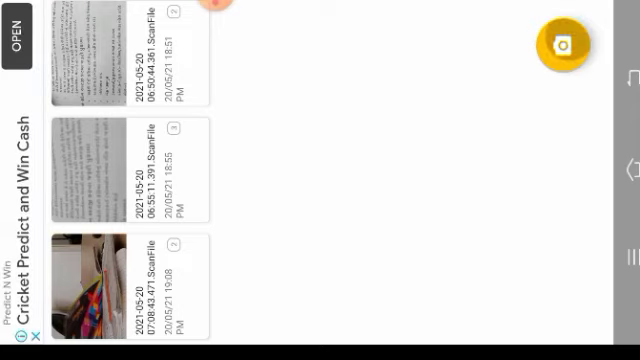
# Photograph the first notebook page, fit the crop corners to its edges, and confirm.
pyautogui.click(562, 45)
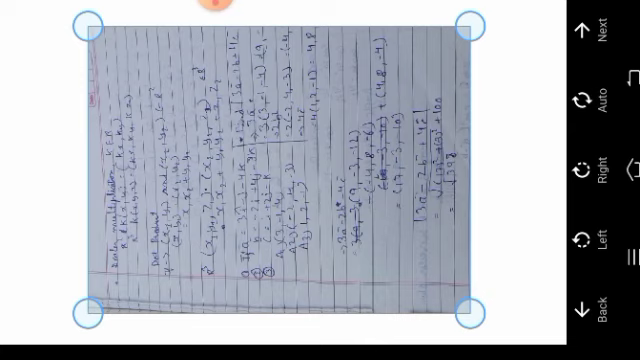
pyautogui.moveTo(470, 27); pyautogui.dragTo(382, 130)
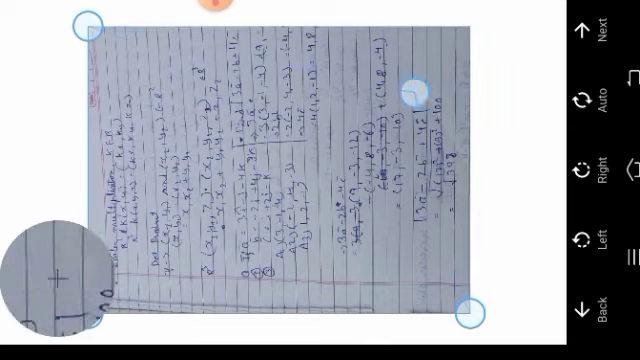
pyautogui.moveTo(470, 315); pyautogui.dragTo(372, 295)
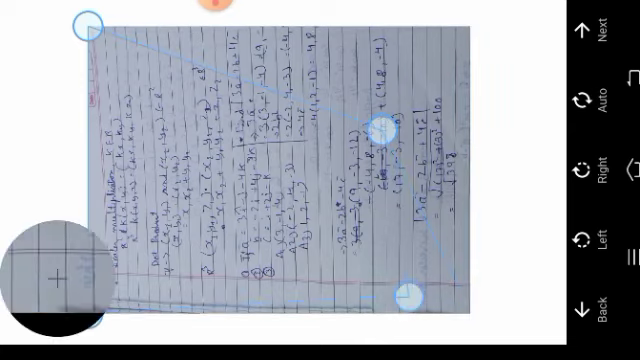
pyautogui.moveTo(382, 130); pyautogui.dragTo(403, 27)
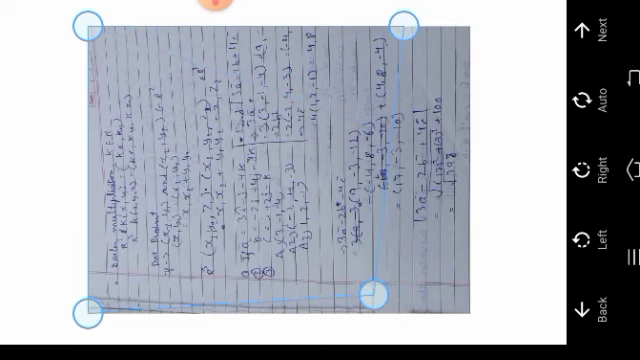
pyautogui.click(600, 28)
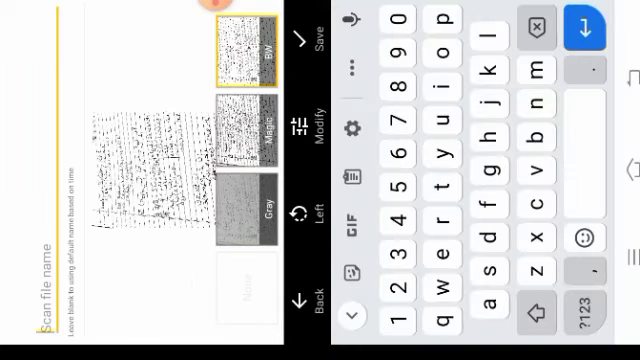
pyautogui.write('hmd')
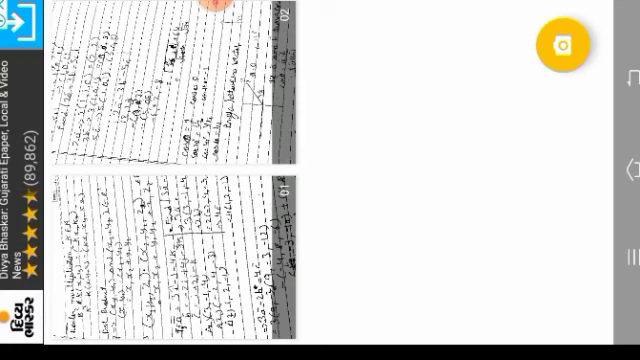
# Capture a third notebook page and rotate it two quarter turns upright.
pyautogui.click(563, 45)
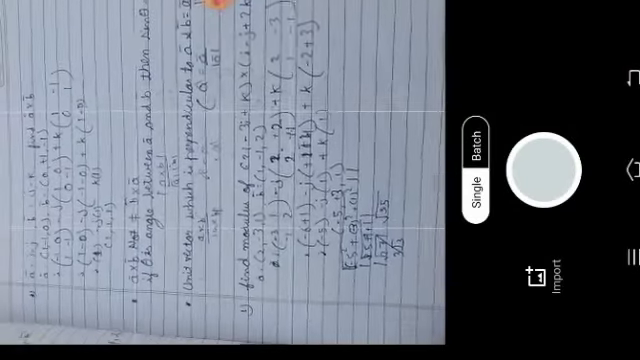
pyautogui.click(543, 168)
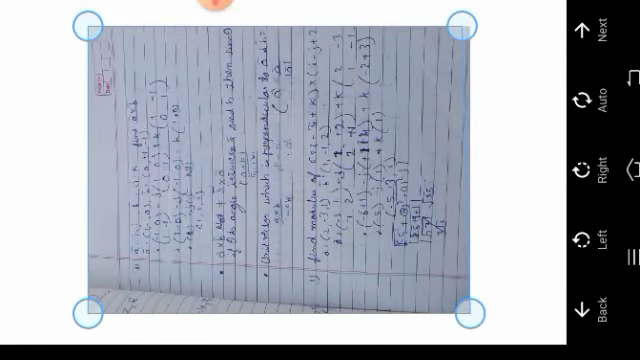
pyautogui.click(590, 238)
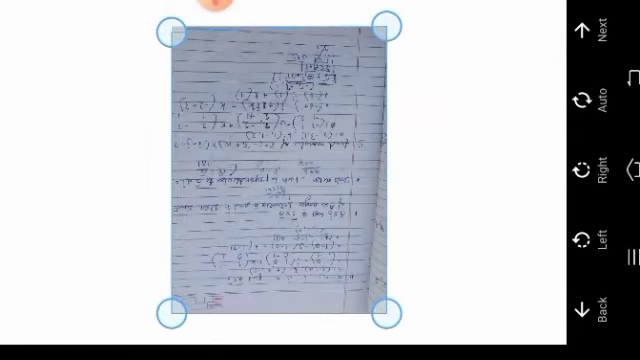
pyautogui.click(590, 238)
pyautogui.click(590, 100)
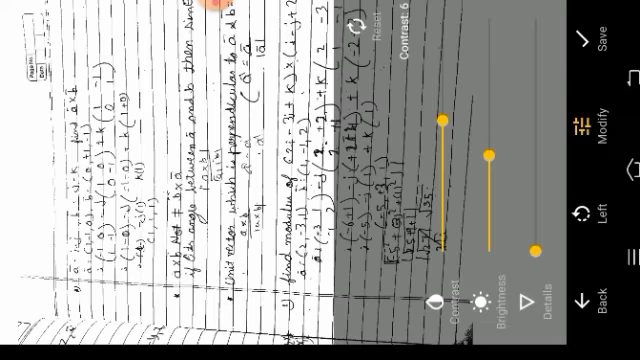
# Auto-detect the third page's borders and raise its contrast to 43.
pyautogui.moveTo(442, 120); pyautogui.dragTo(442, 35)
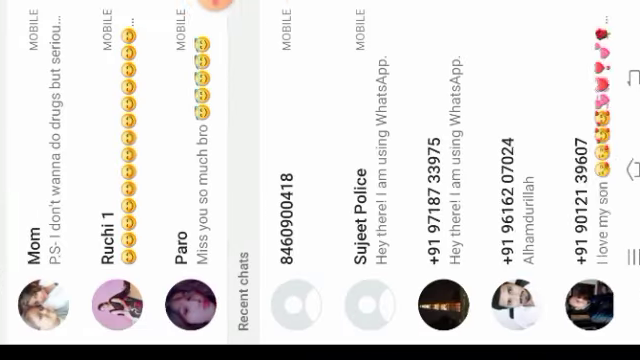
pyautogui.scroll(-3, 320, 180)
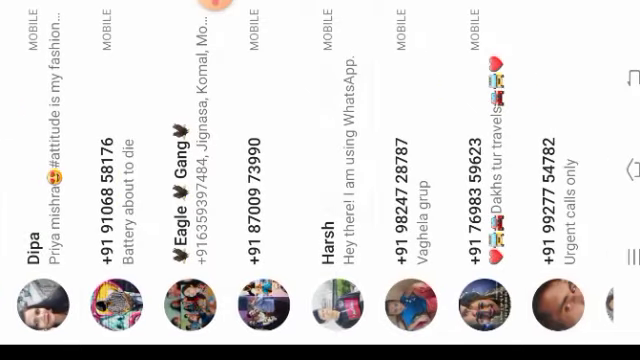
# Send hmd.pdf to Harsh, then go to the recent apps overview.
pyautogui.click(330, 180)
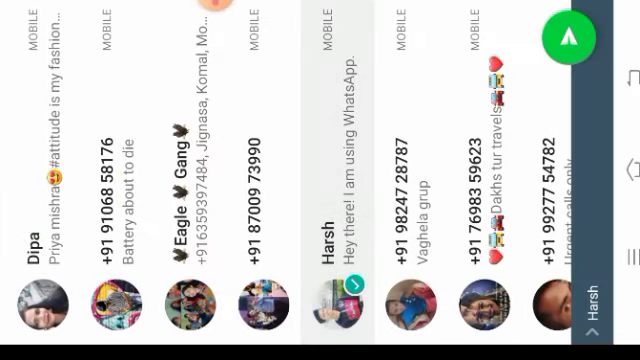
pyautogui.click(569, 37)
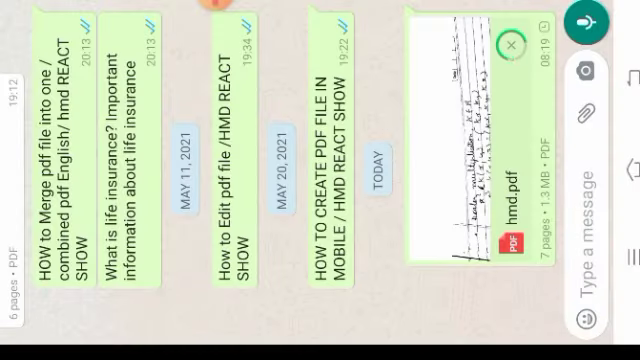
pyautogui.press('super')
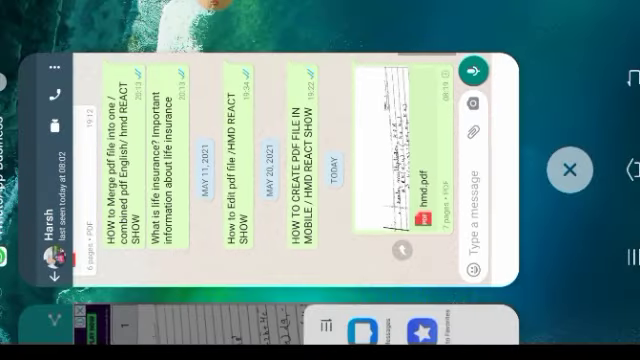